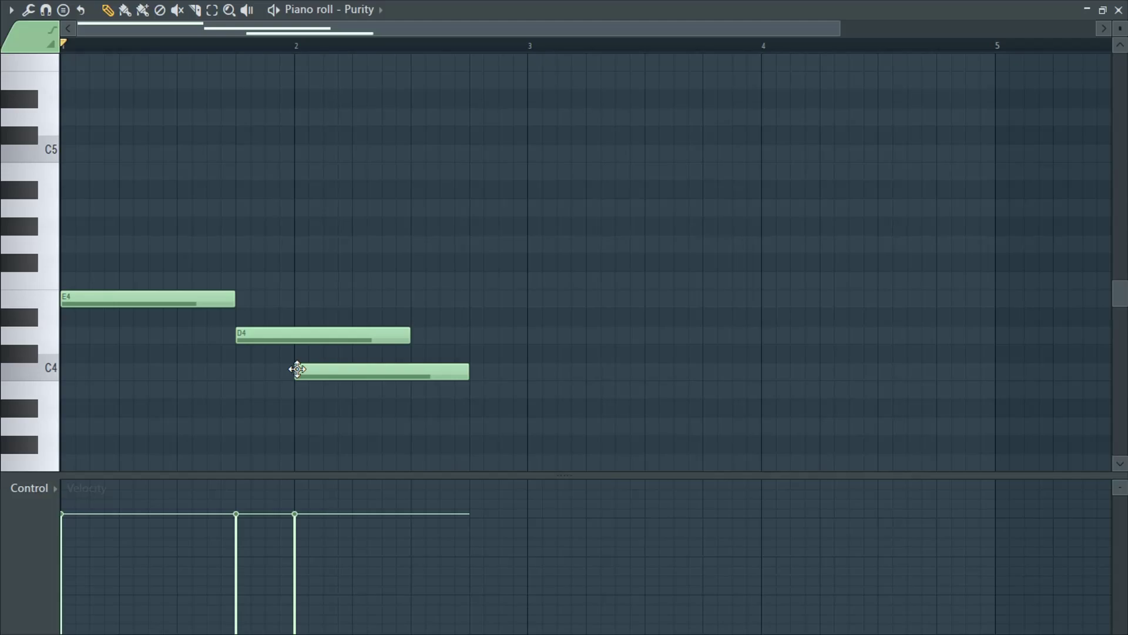
Shorten the first D4 to one beat, then follow it in bar 2 with a three-beat C4 and a one-beat D4.
{"action": "key", "text": "space"}
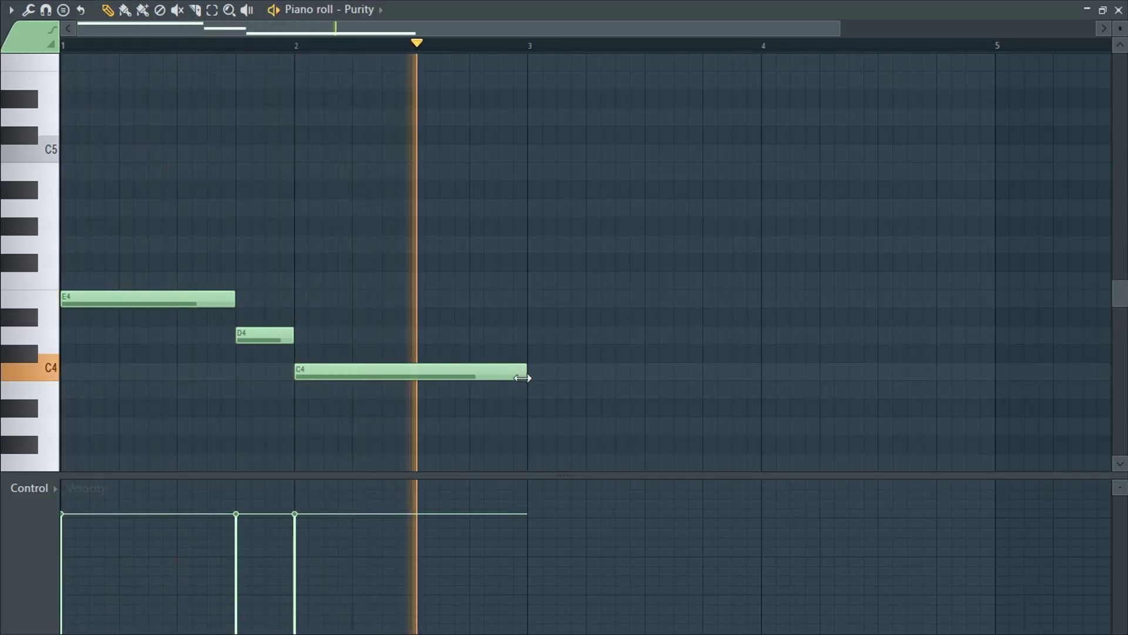
{"action": "key", "text": "space"}
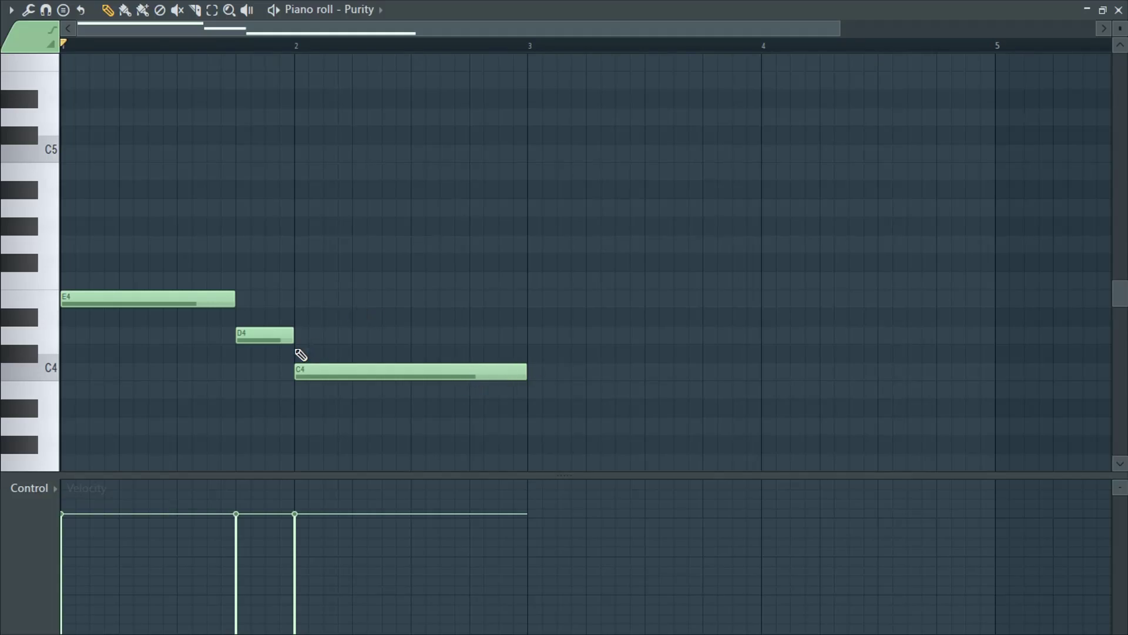
{"action": "key", "text": "space"}
{"action": "scroll", "coordinate": [188, 264], "scroll_direction": "up", "scroll_amount": 2}
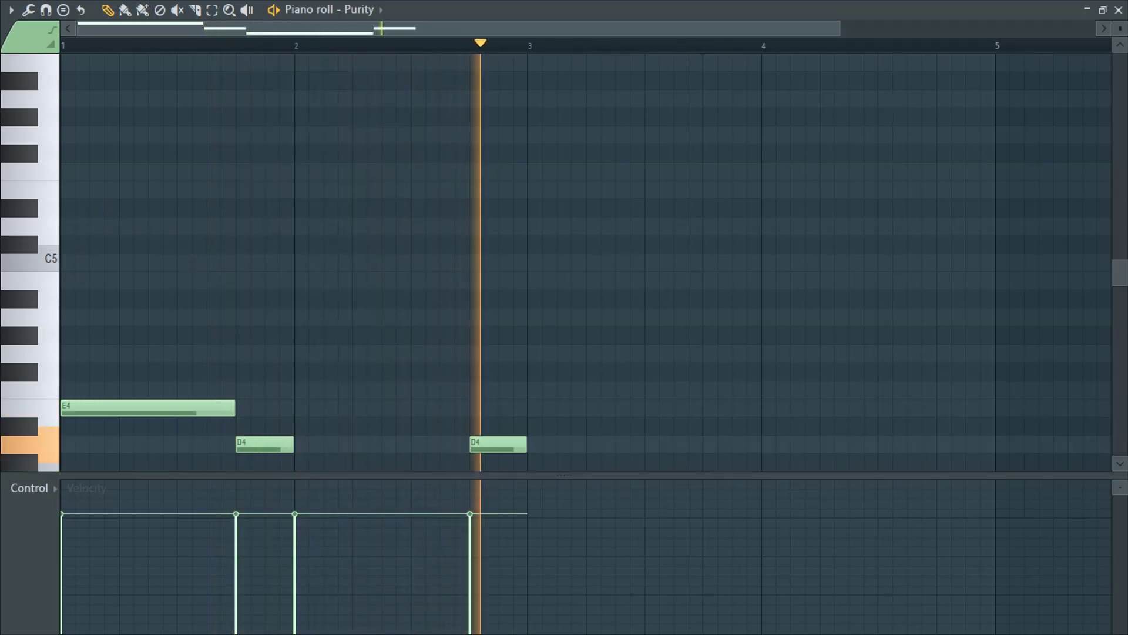
{"action": "key", "text": "space"}
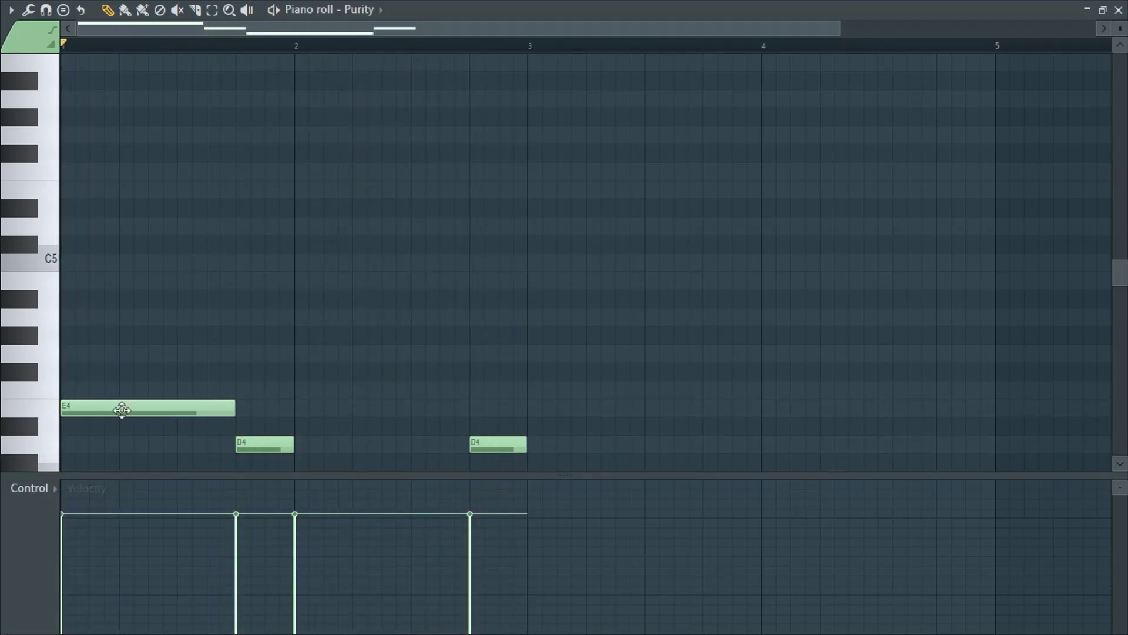
Add a B4 above the opening E4 and a G4 above the C4 in bar 2, matching the length of the notes below.
{"action": "key", "text": "space"}
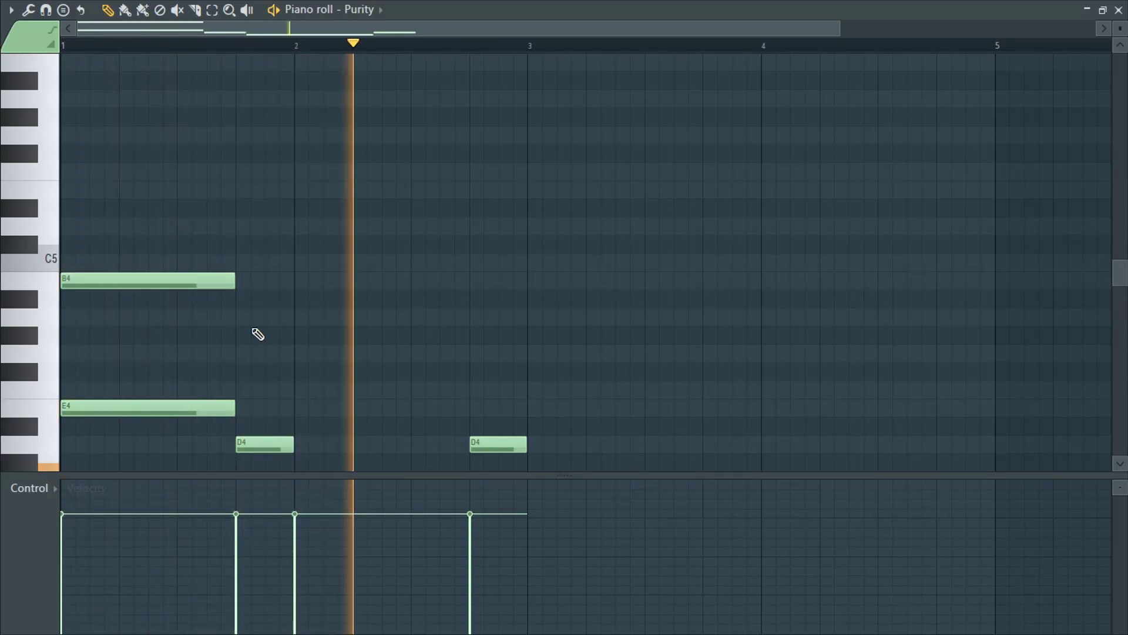
{"action": "scroll", "coordinate": [362, 353], "scroll_direction": "up", "scroll_amount": 3}
{"action": "key", "text": "space"}
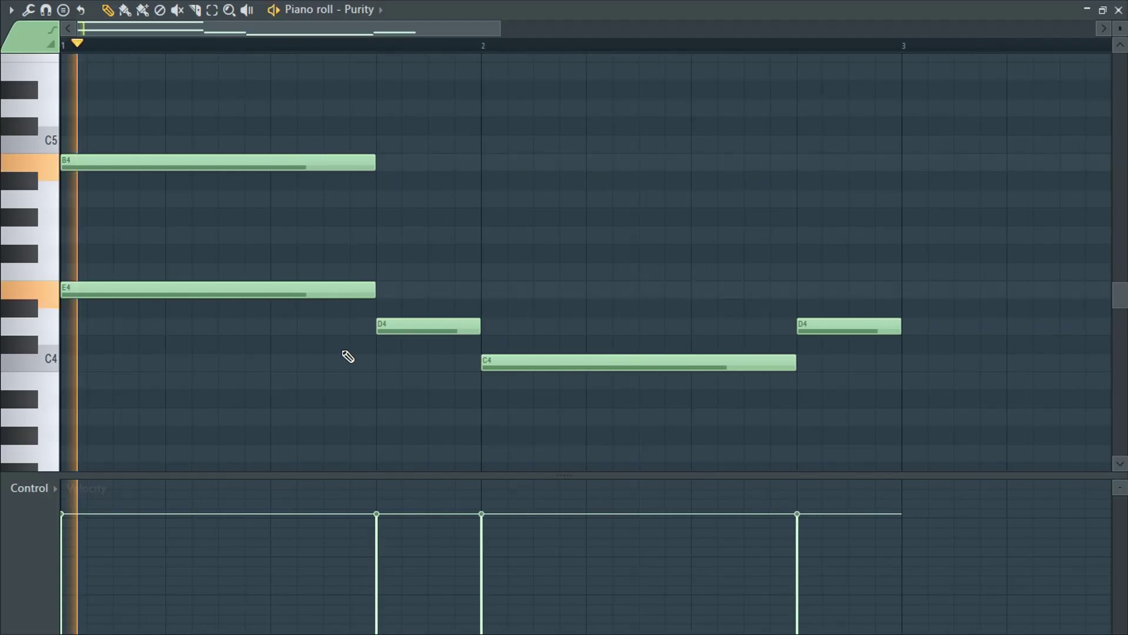
{"action": "left_click", "coordinate": [479, 234]}
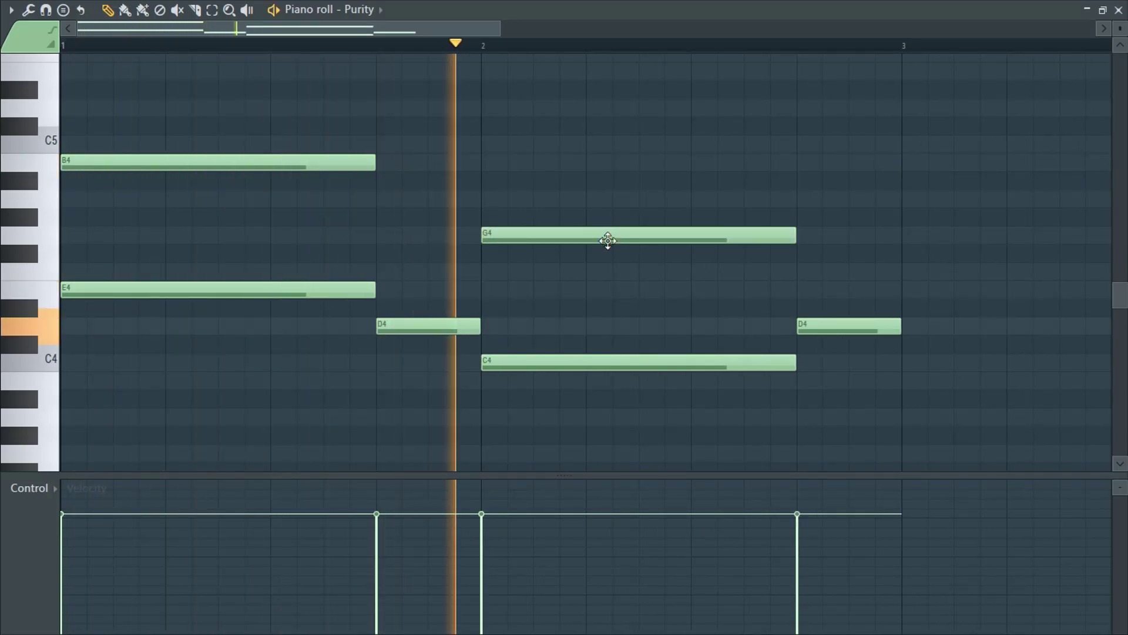
{"action": "key", "text": "space"}
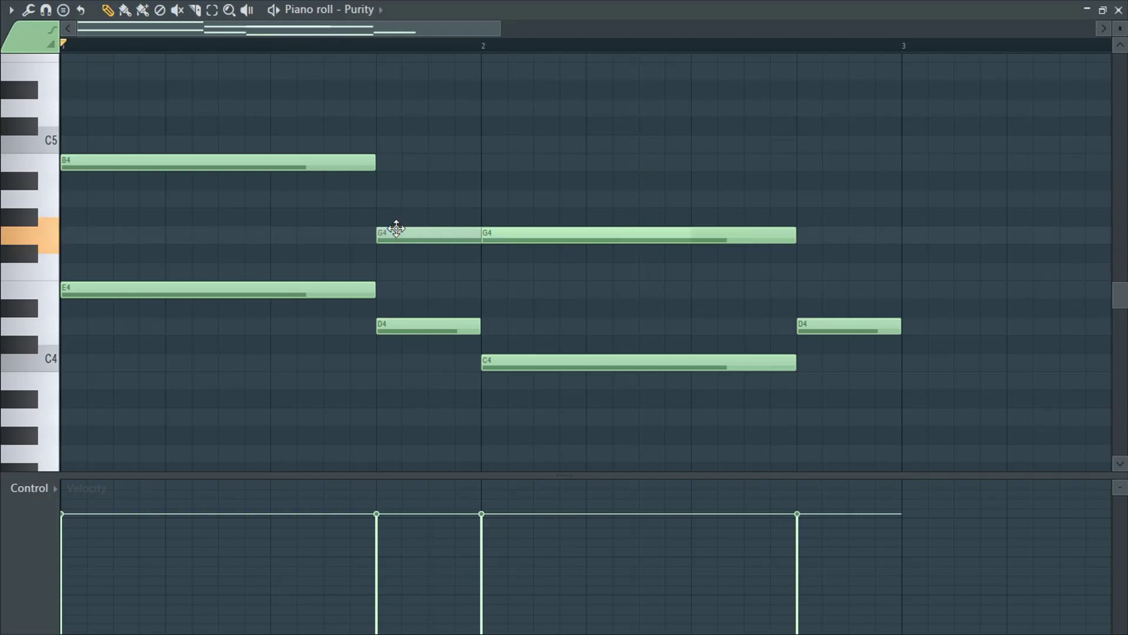
Add one-beat A4 notes above the D4 notes at the ends of bars 1 and 2, and play the pattern.
{"action": "left_click_drag", "start_coordinate": [413, 240], "coordinate": [416, 204]}
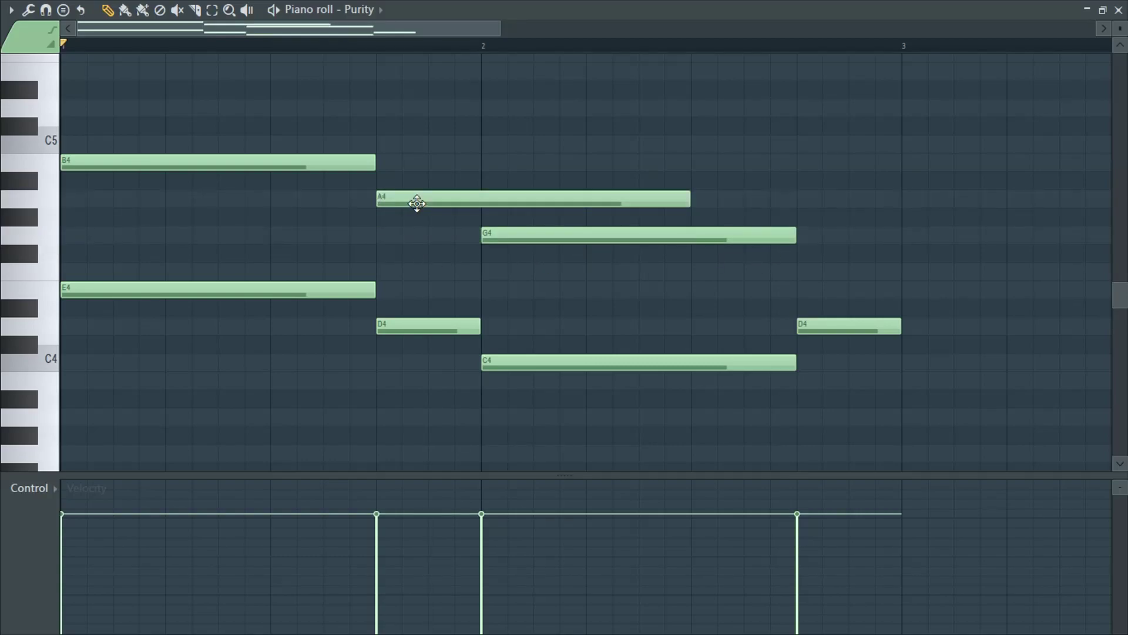
{"action": "left_click", "coordinate": [800, 199]}
{"action": "key", "text": "ctrl+z"}
{"action": "key", "text": "space"}
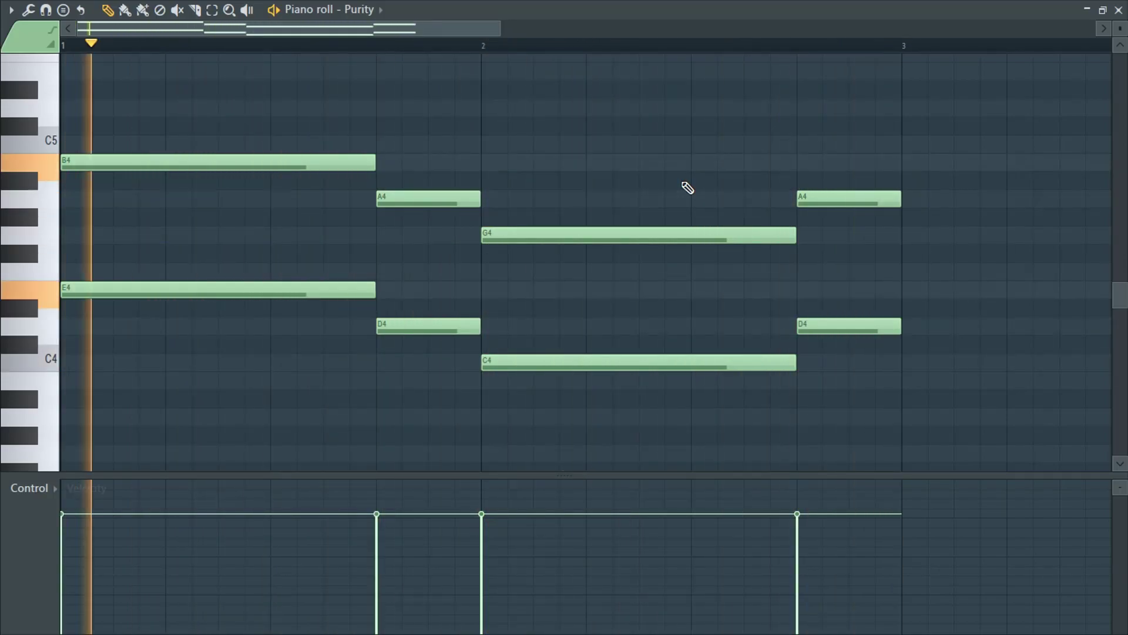
{"action": "key", "text": "space"}
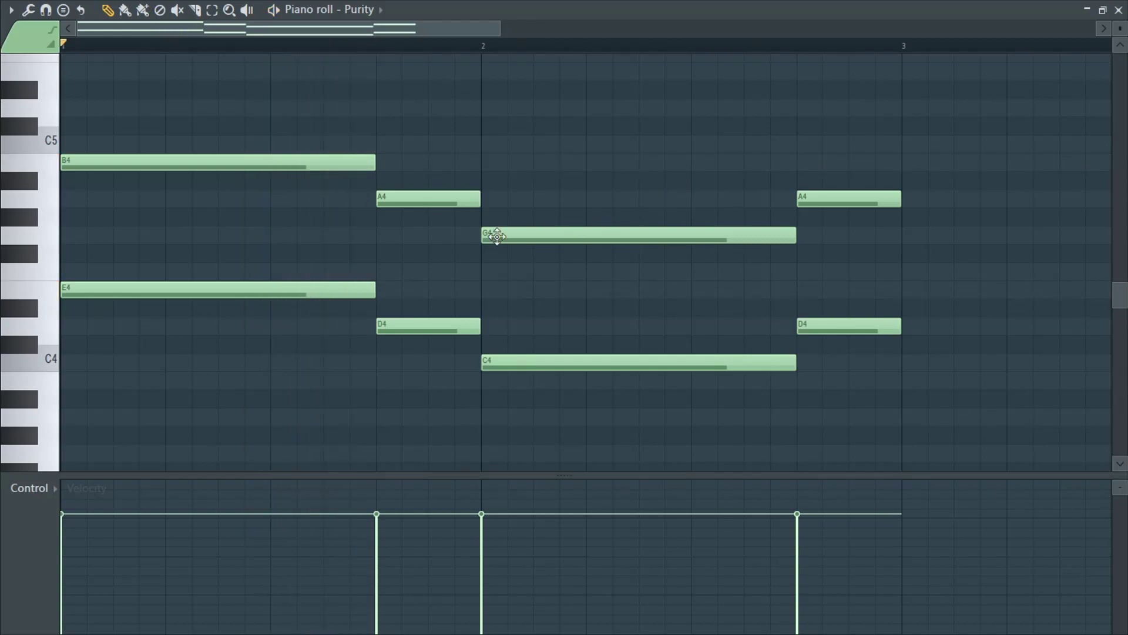
Add a short G4 half a beat into bar 1 and an equally short E4 half a beat into bar 2.
{"action": "left_click", "coordinate": [141, 236]}
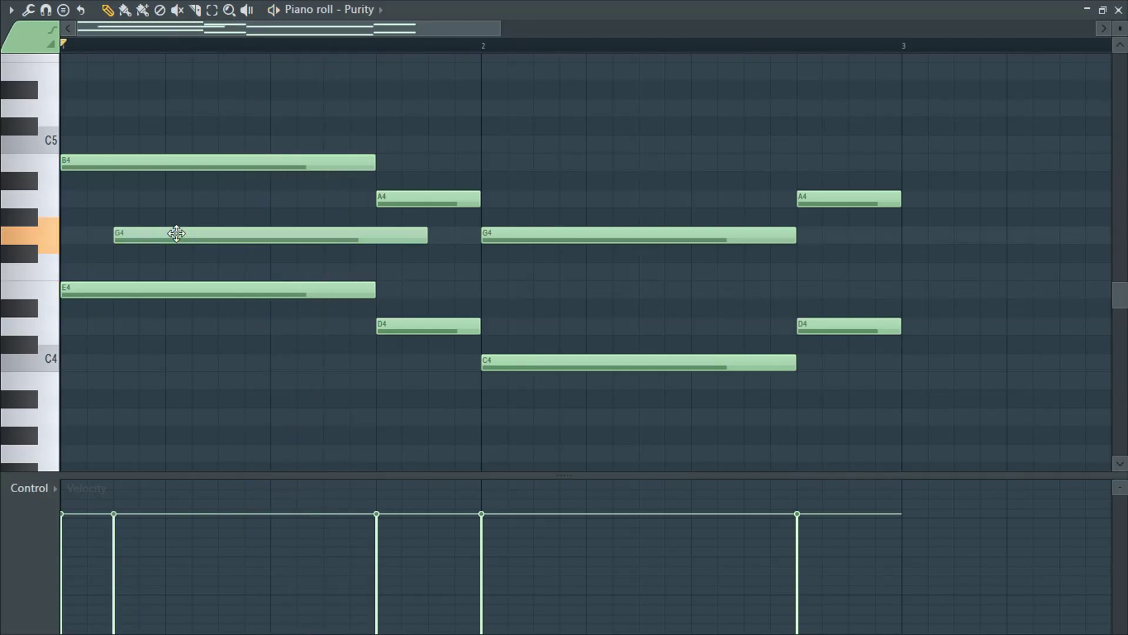
{"action": "right_click", "coordinate": [430, 232]}
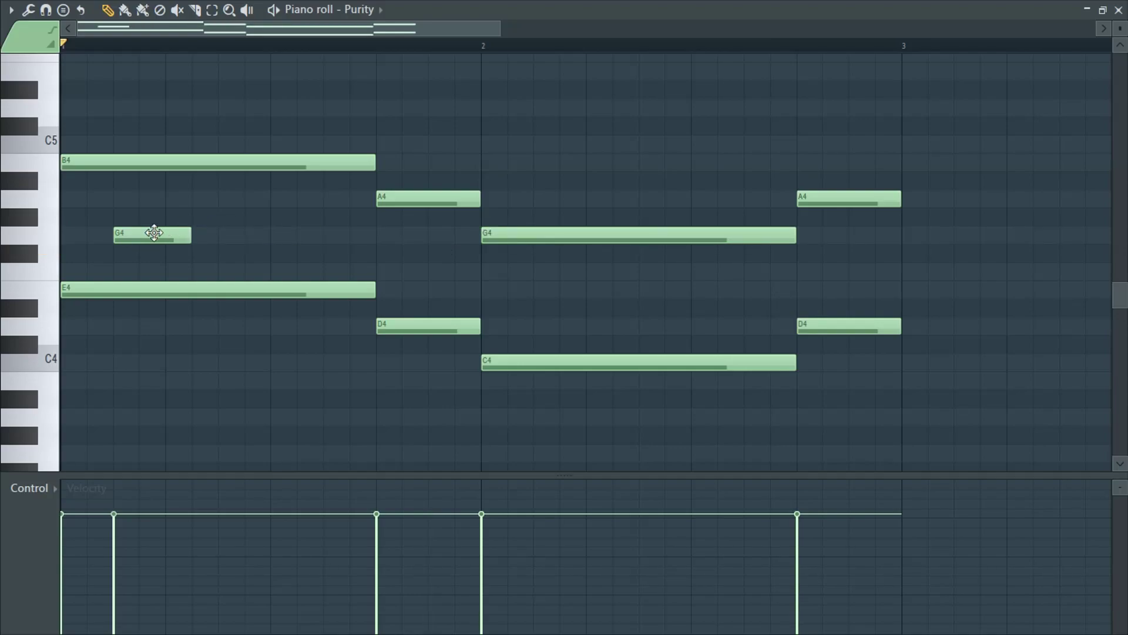
{"action": "left_click_drag", "start_coordinate": [138, 233], "coordinate": [151, 232]}
{"action": "key", "text": "space"}
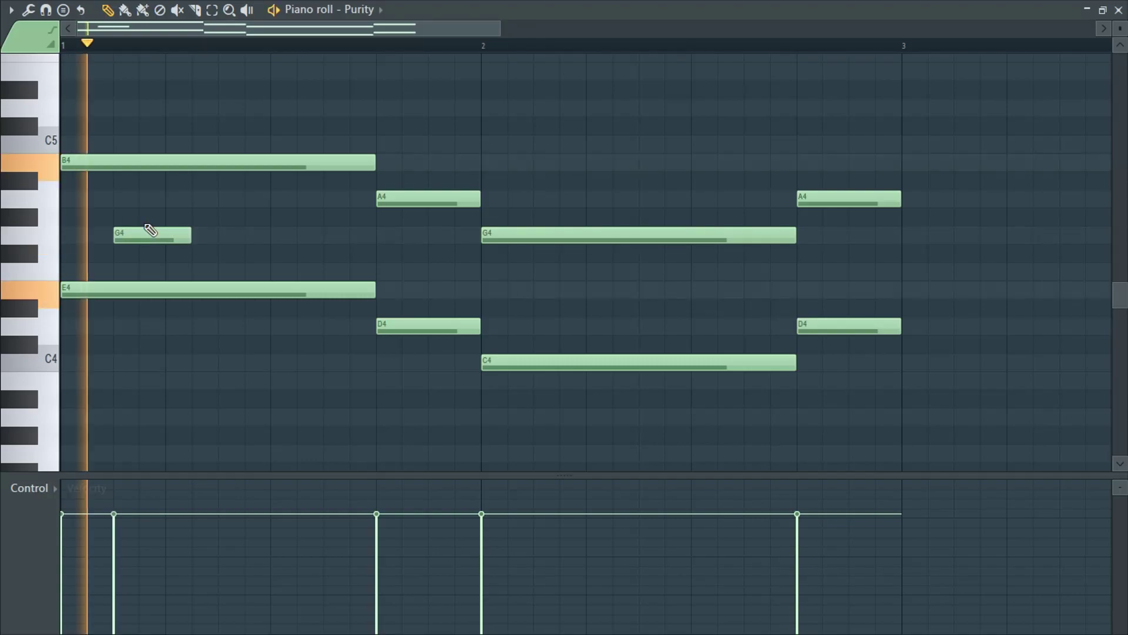
{"action": "left_click", "coordinate": [536, 289]}
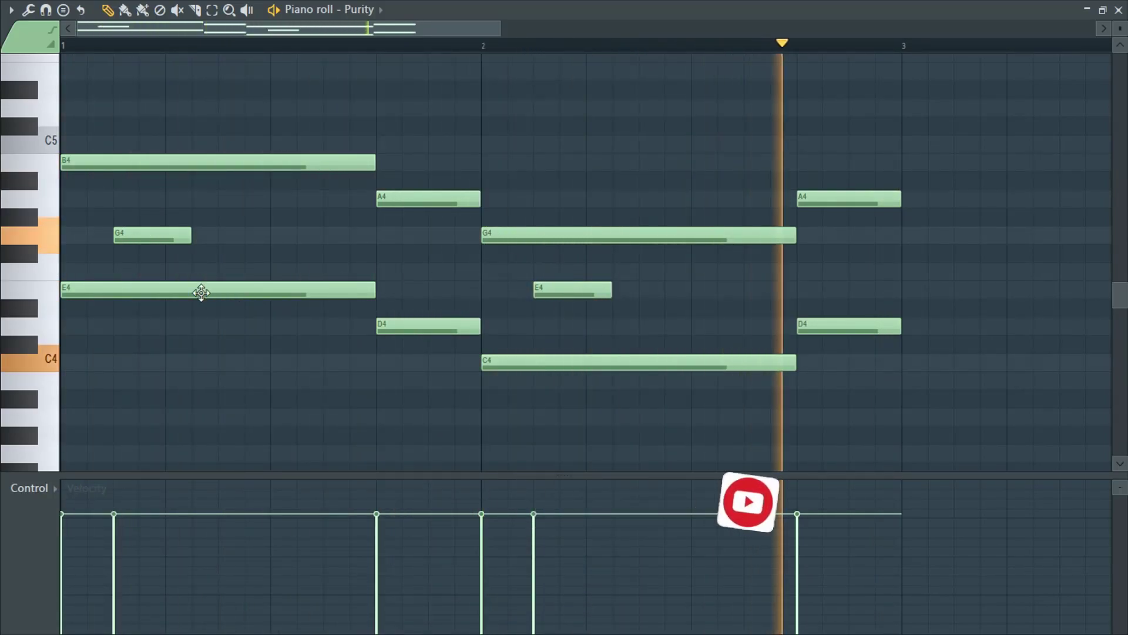
Add a short overlapping C5 and B4 in the middle of bar 1, and trim the opening B4 to end where the C5 starts.
{"action": "left_click", "coordinate": [275, 144]}
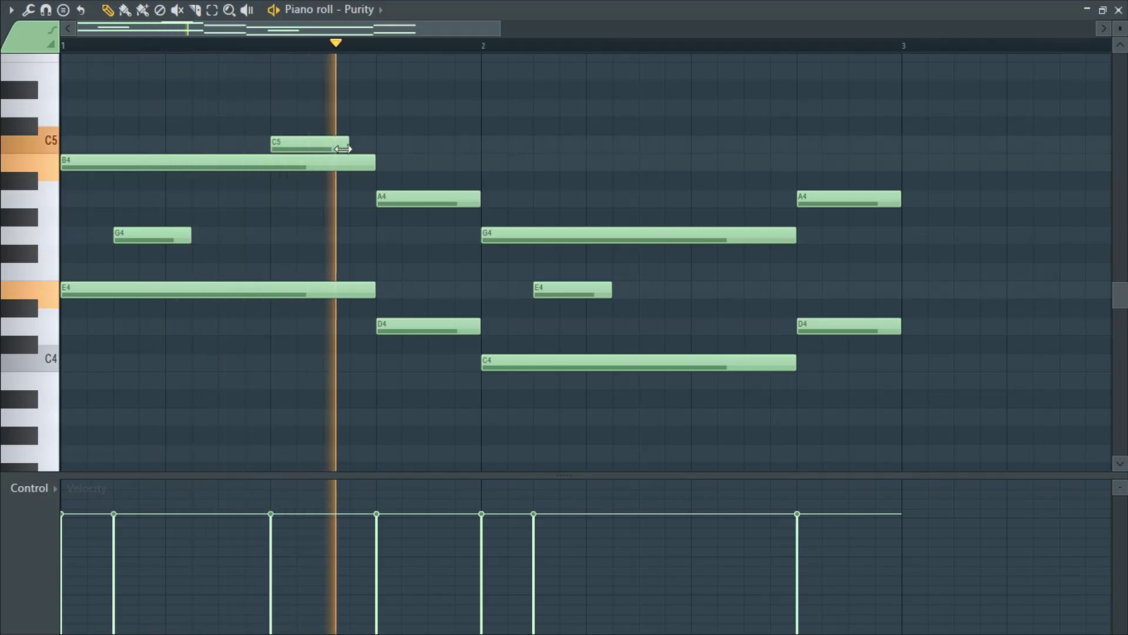
{"action": "left_click_drag", "start_coordinate": [318, 146], "coordinate": [257, 136]}
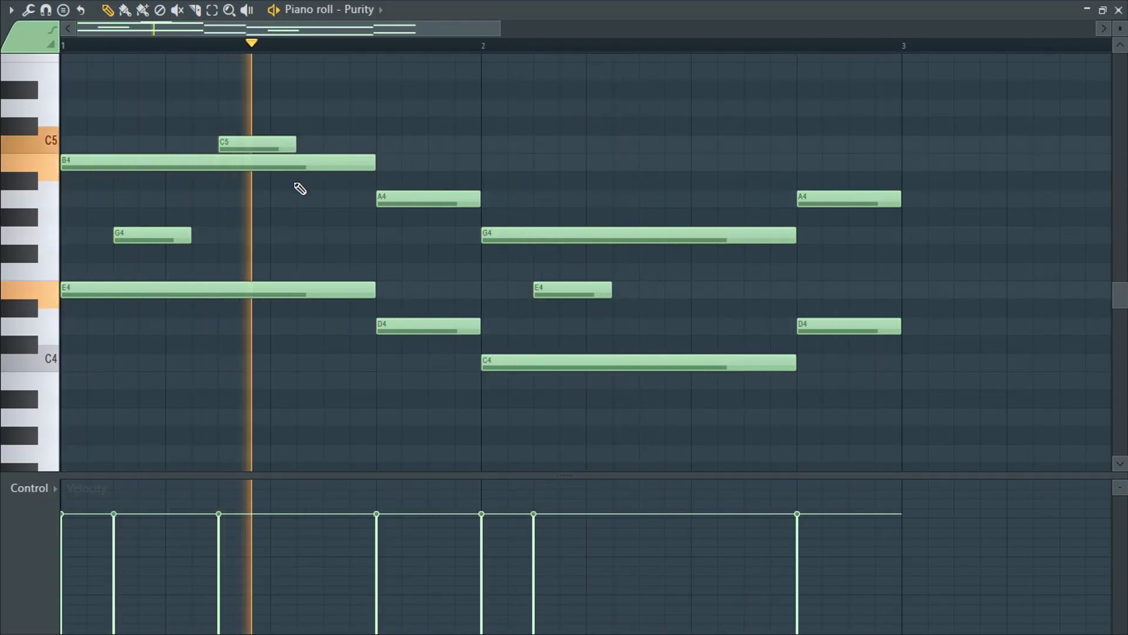
{"action": "left_click_drag", "start_coordinate": [375, 162], "coordinate": [289, 161]}
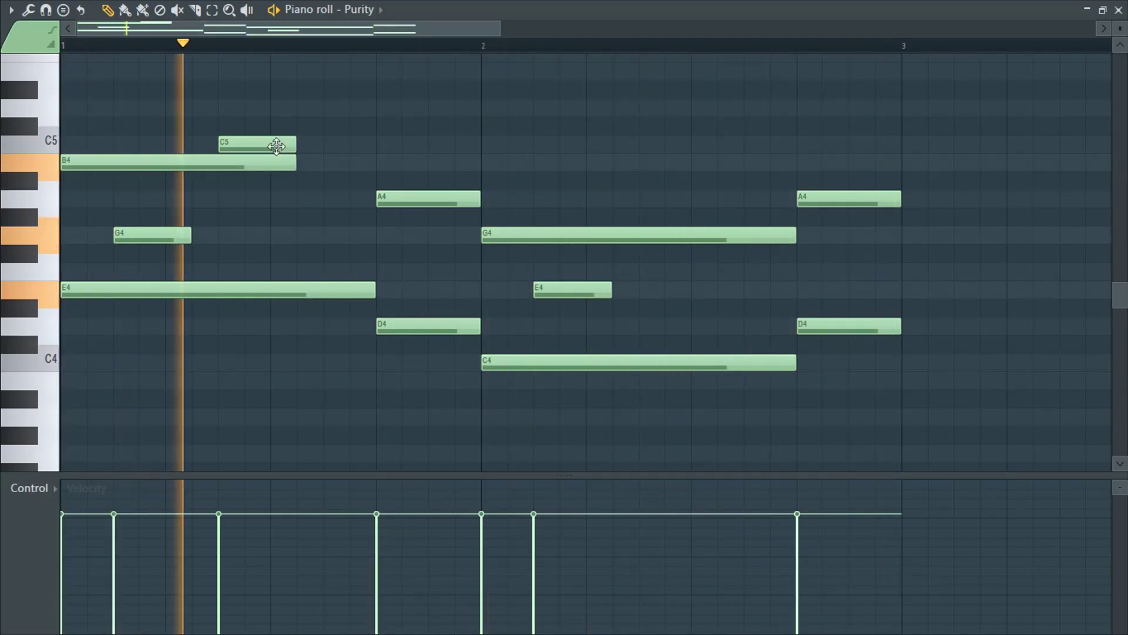
{"action": "left_click", "coordinate": [269, 159]}
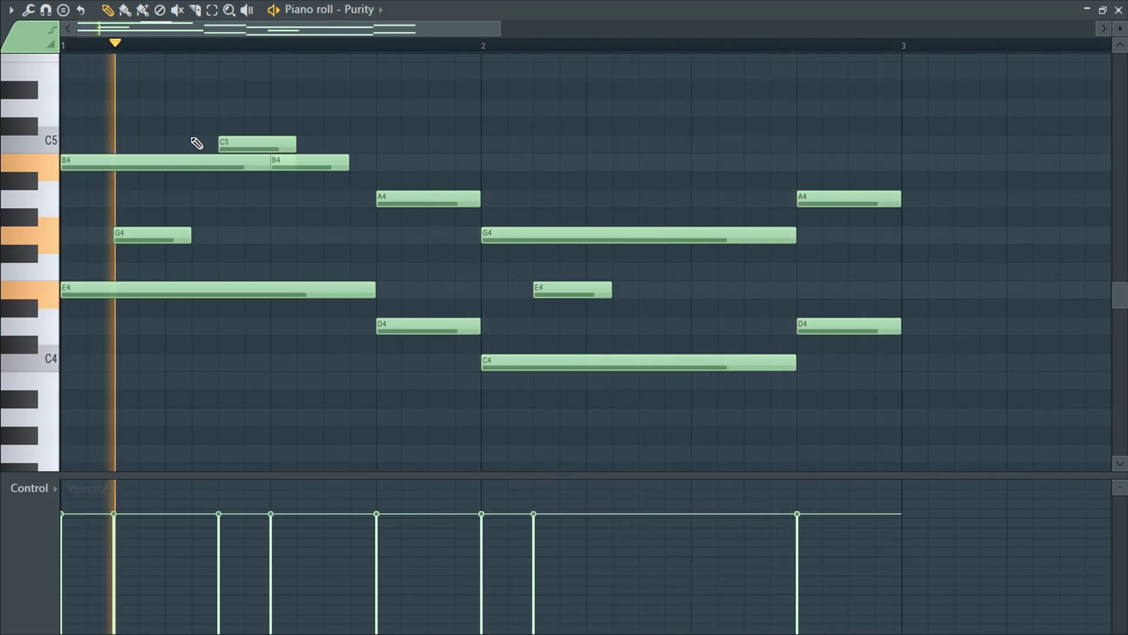
{"action": "left_click", "coordinate": [189, 164]}
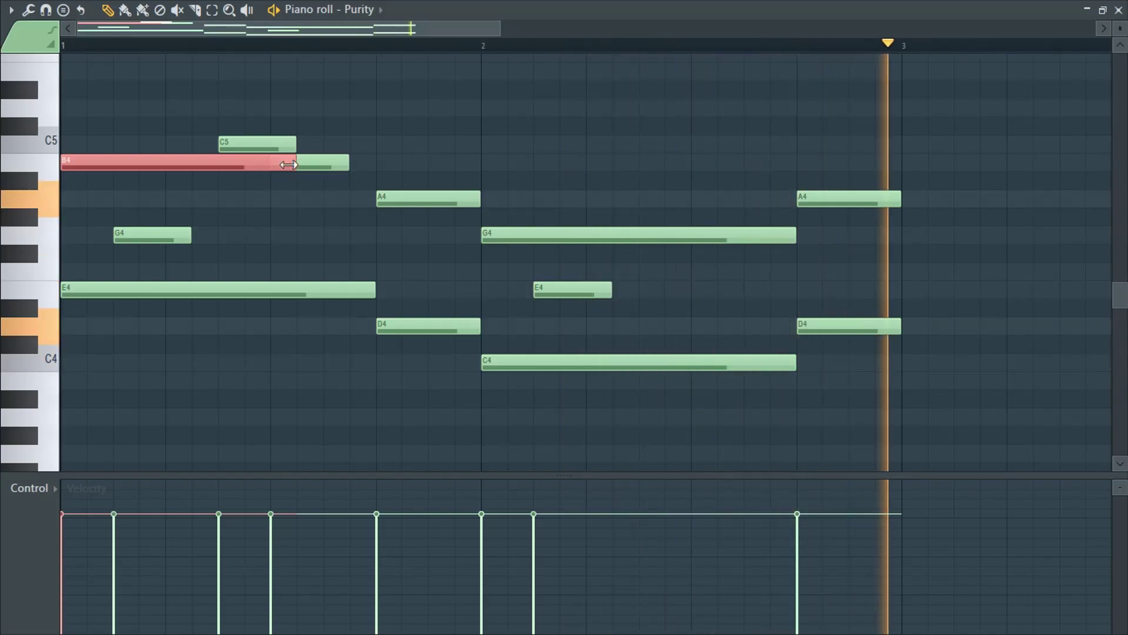
{"action": "left_click_drag", "start_coordinate": [294, 164], "coordinate": [217, 163]}
{"action": "left_click", "coordinate": [315, 160]}
{"action": "key", "text": "space"}
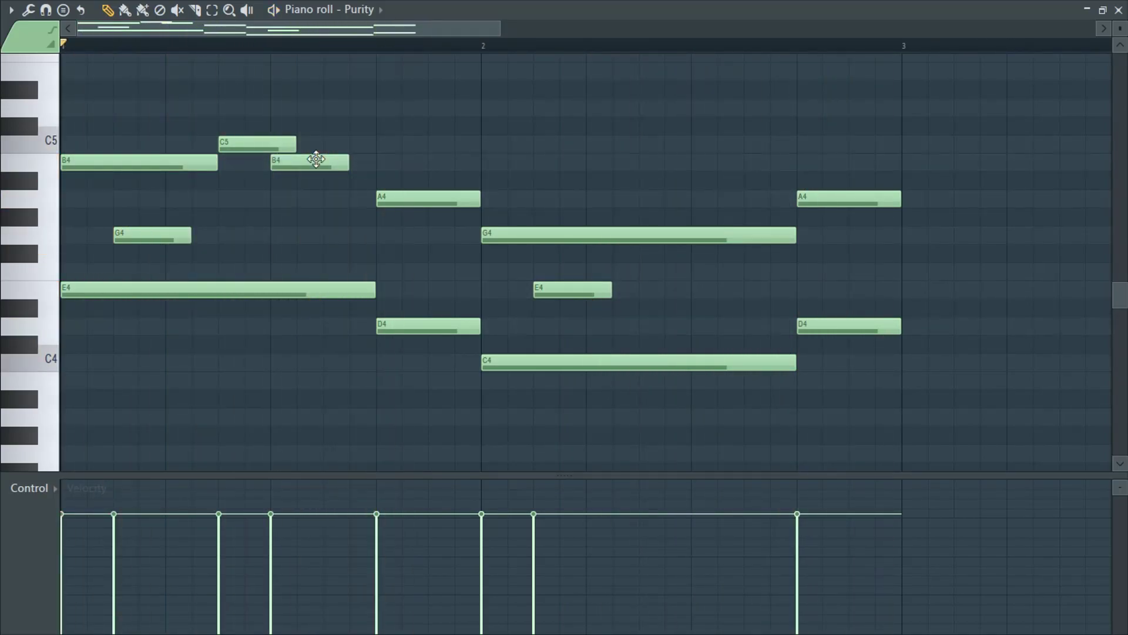
Add a half-beat G4 in bar 1 that ends together with the long E4, and play the pattern.
{"action": "left_click_drag", "start_coordinate": [321, 281], "coordinate": [312, 244]}
{"action": "key", "text": "ctrl+z"}
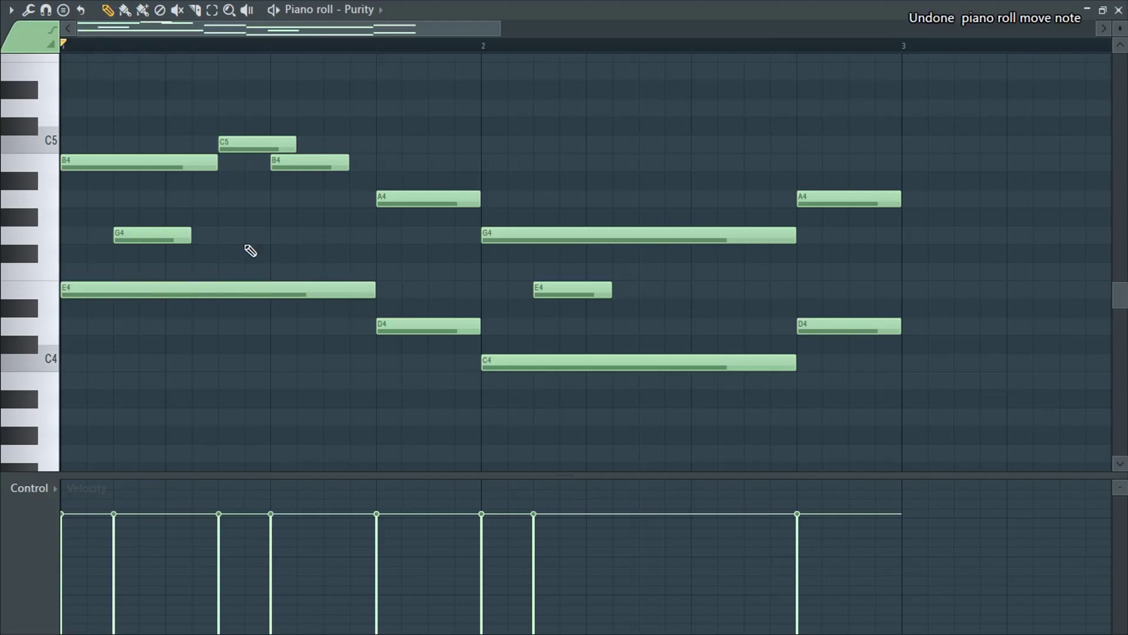
{"action": "scroll", "coordinate": [301, 217], "scroll_direction": "up", "scroll_amount": 1}
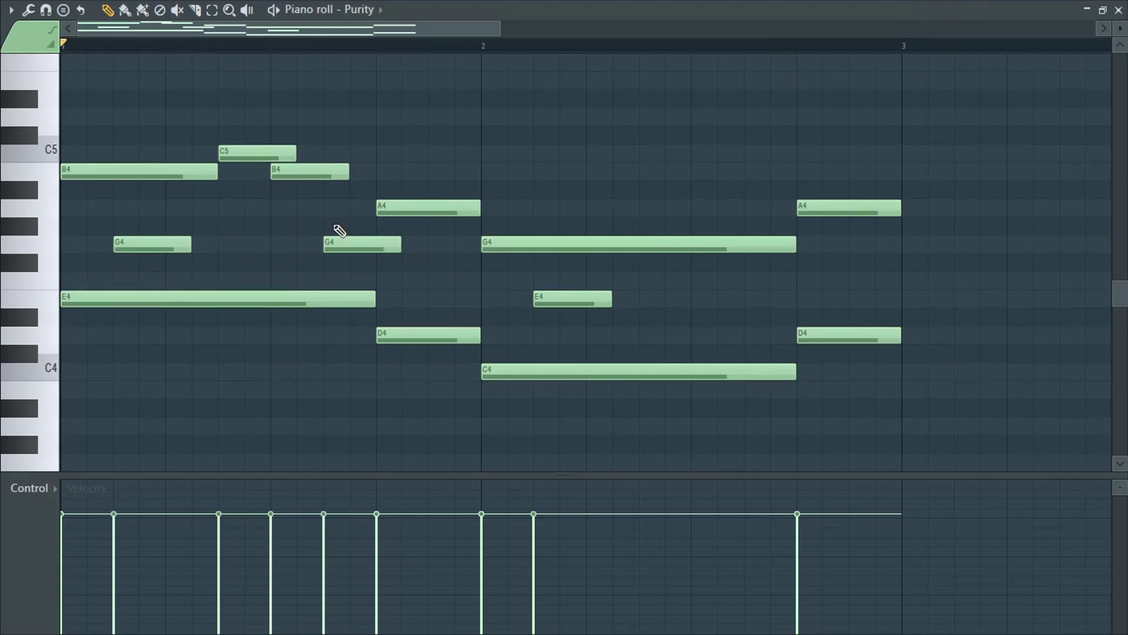
{"action": "key", "text": "space"}
{"action": "left_click", "coordinate": [415, 269]}
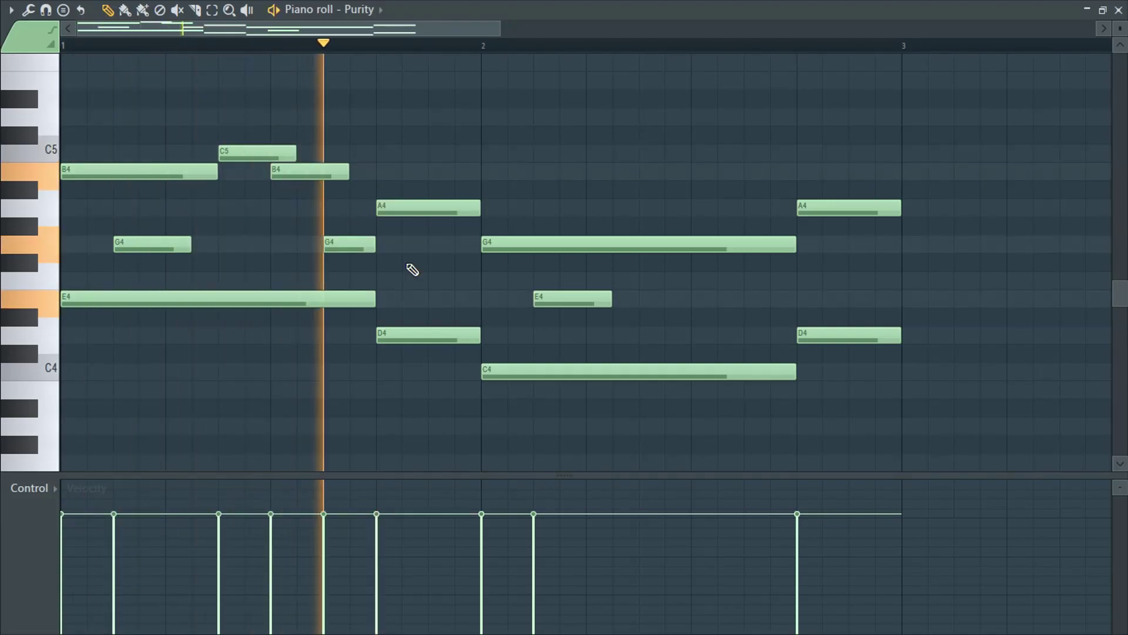
{"action": "key", "text": "space"}
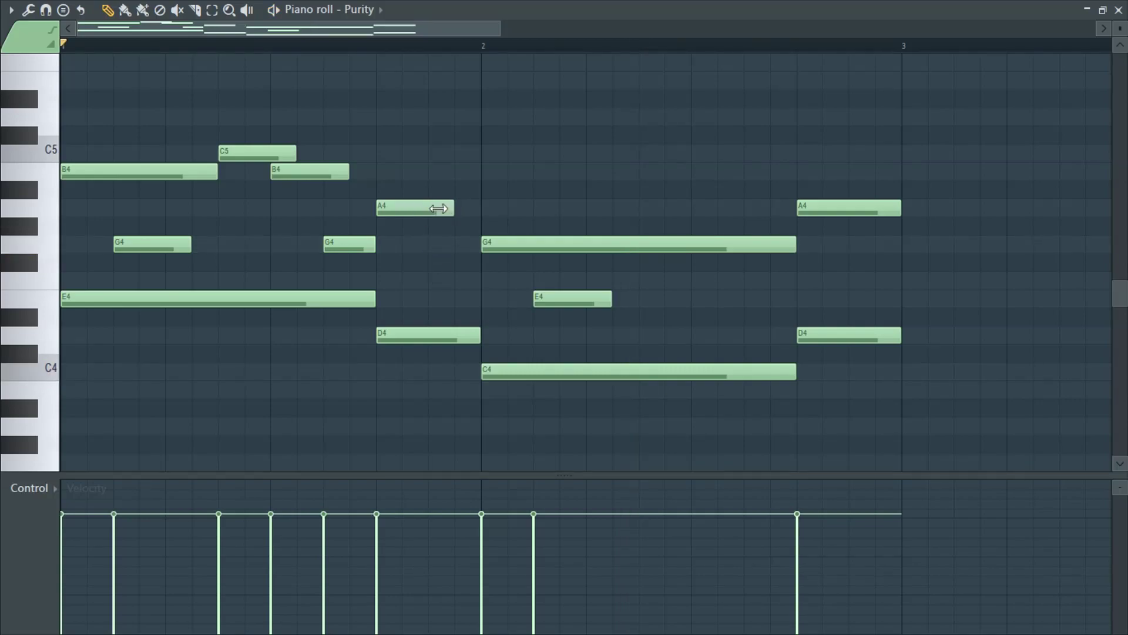
Replace the A4 at the end of each bar with a half-beat A4 over the second half of the D4.
{"action": "key", "text": "space"}
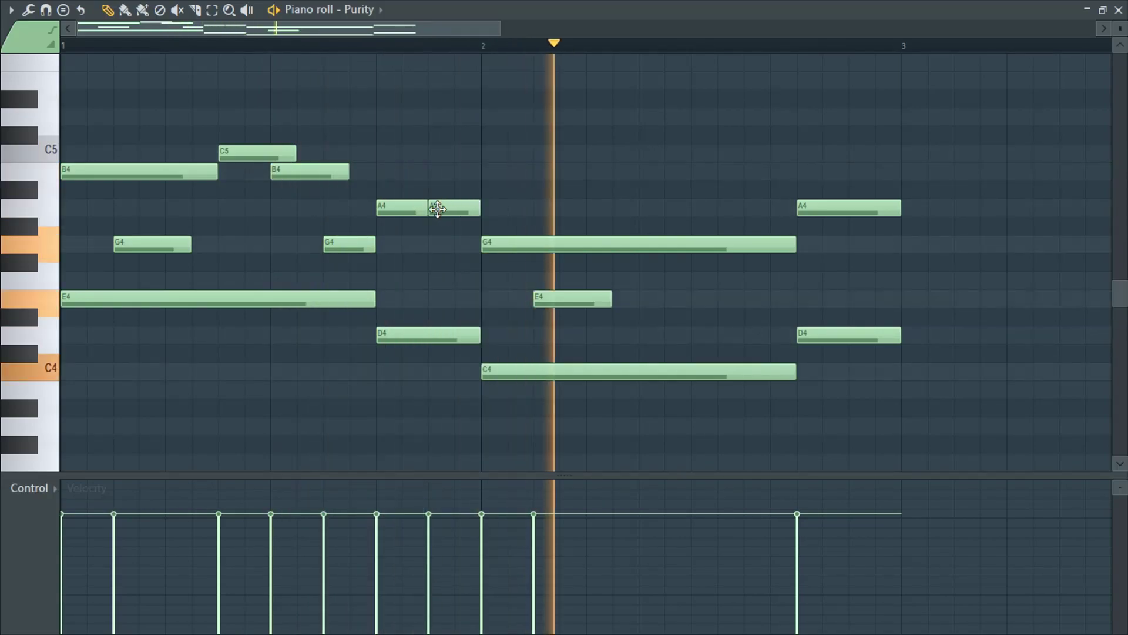
{"action": "right_click", "coordinate": [415, 209]}
{"action": "right_click", "coordinate": [835, 209]}
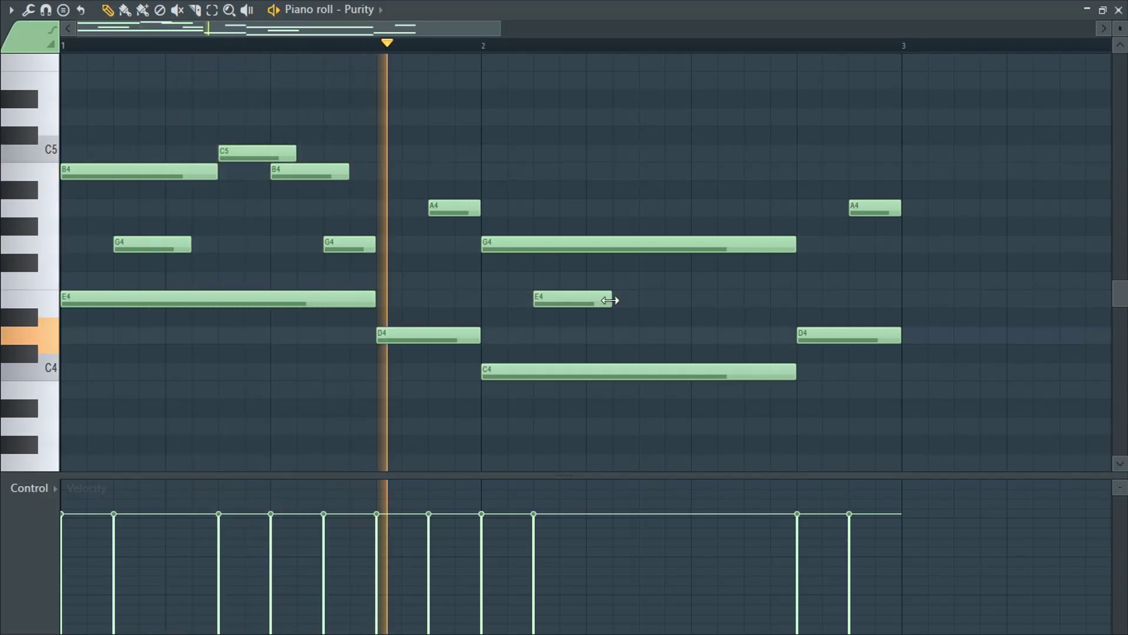
Add a descending half-beat B4, A4, G4 run in bar 2, and trim the bar's long G4 to end where the run starts.
{"action": "key", "text": "space"}
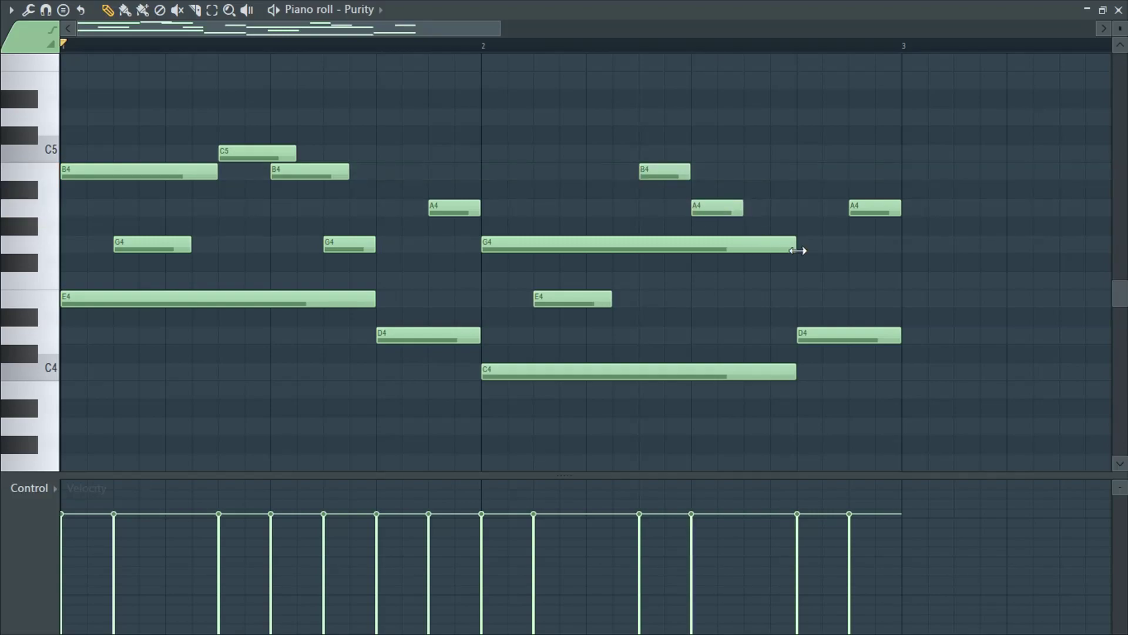
{"action": "key", "text": "space"}
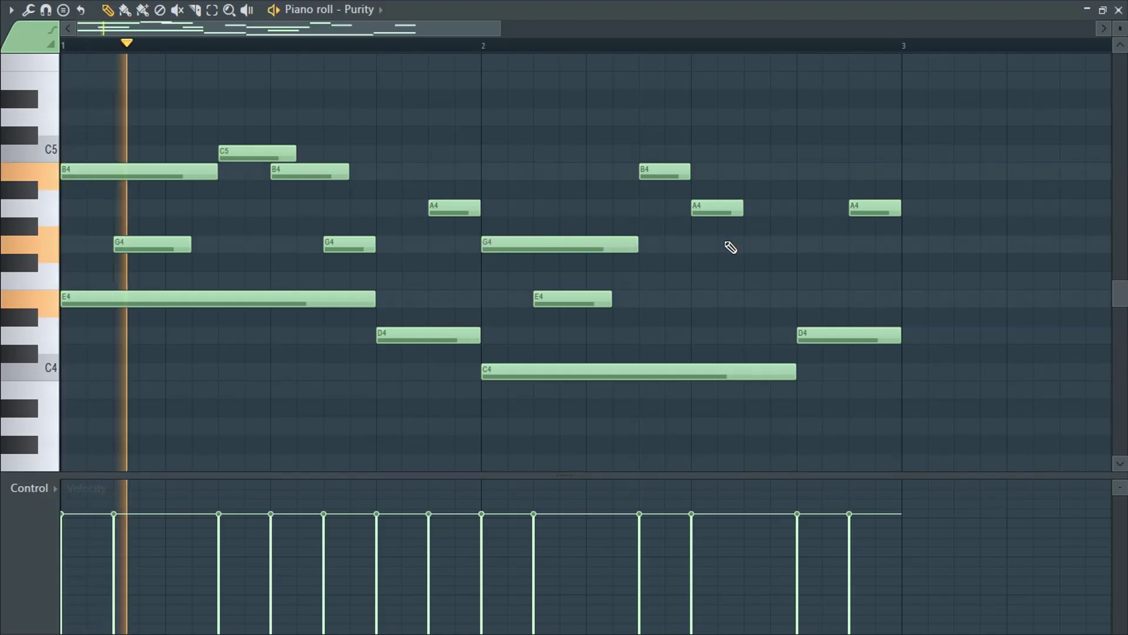
{"action": "left_click", "coordinate": [748, 246]}
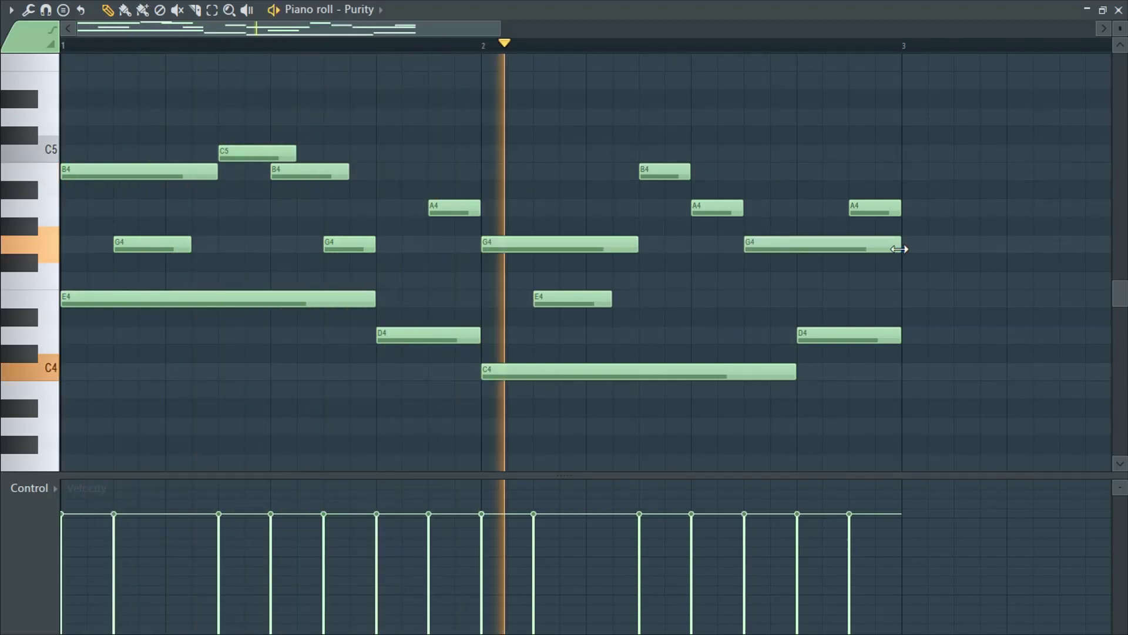
{"action": "left_click_drag", "start_coordinate": [904, 248], "coordinate": [804, 247]}
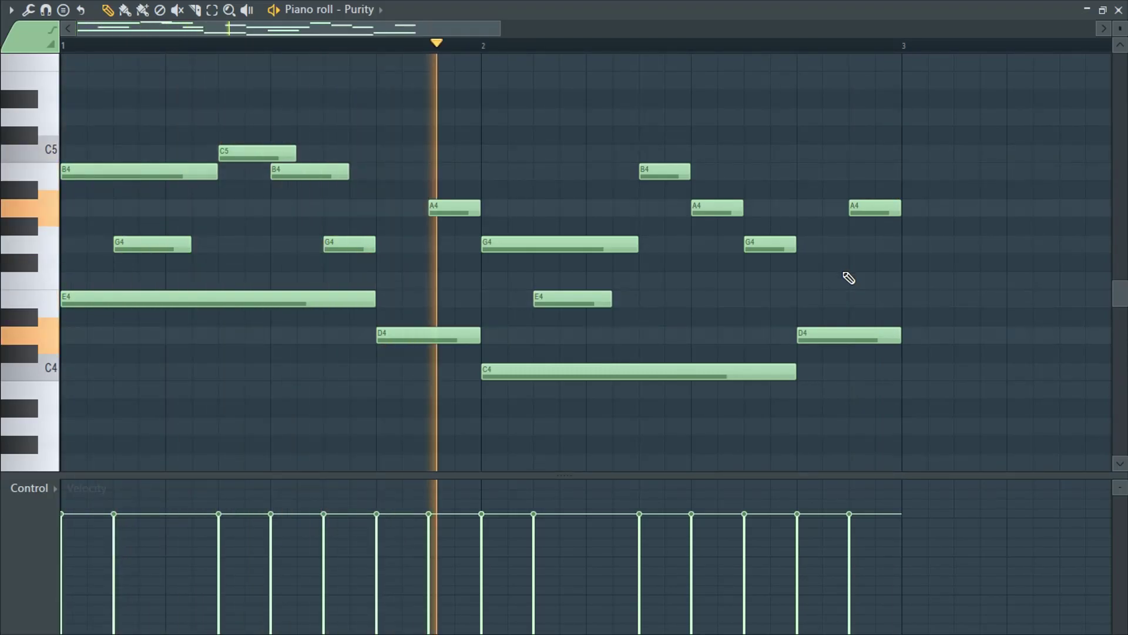
Duplicate the two-bar melody into bars 3 and 4, deselect the copied notes, and play the four bars.
{"action": "scroll", "coordinate": [865, 184], "scroll_direction": "down", "scroll_amount": 1}
{"action": "key", "text": "ctrl+b"}
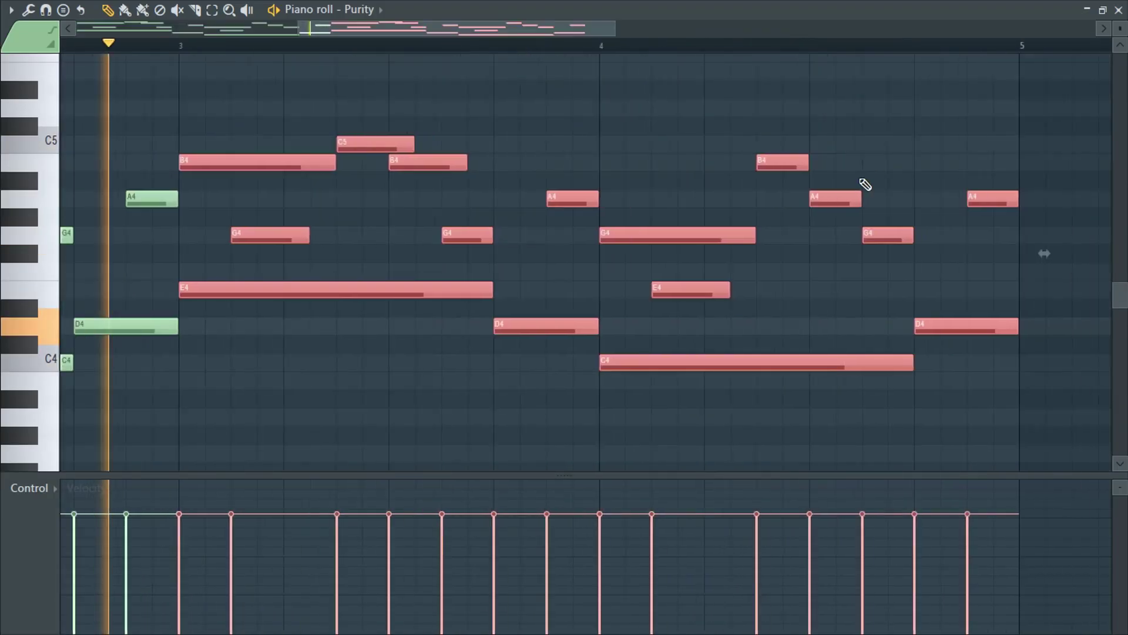
{"action": "scroll", "coordinate": [727, 125], "scroll_direction": "down", "scroll_amount": 3}
{"action": "key", "text": "ctrl+d"}
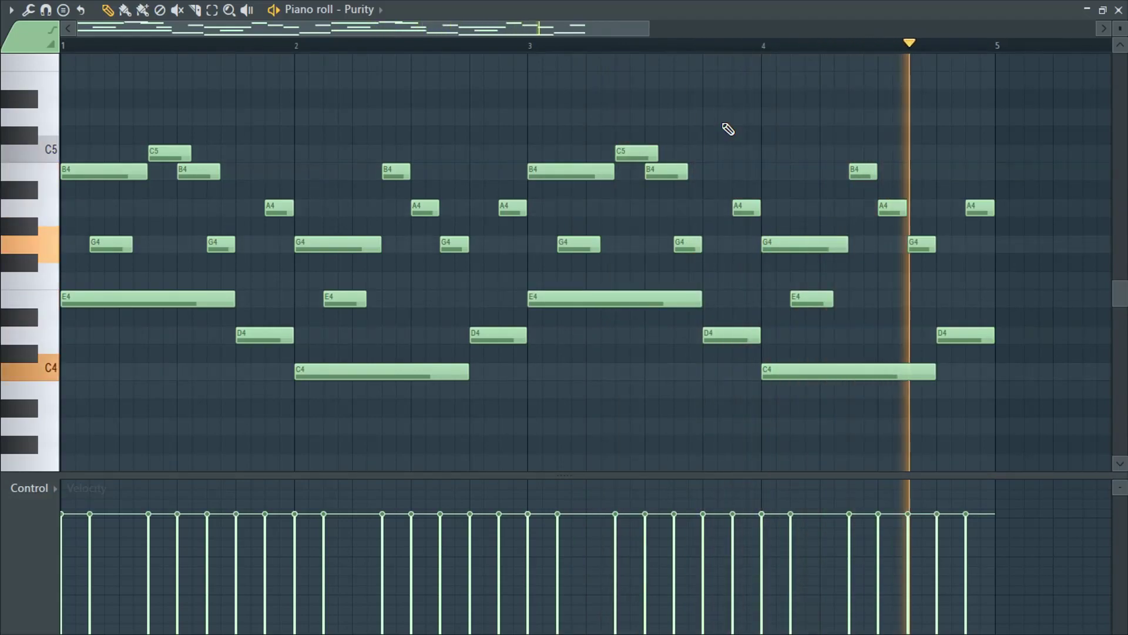
{"action": "key", "text": "space"}
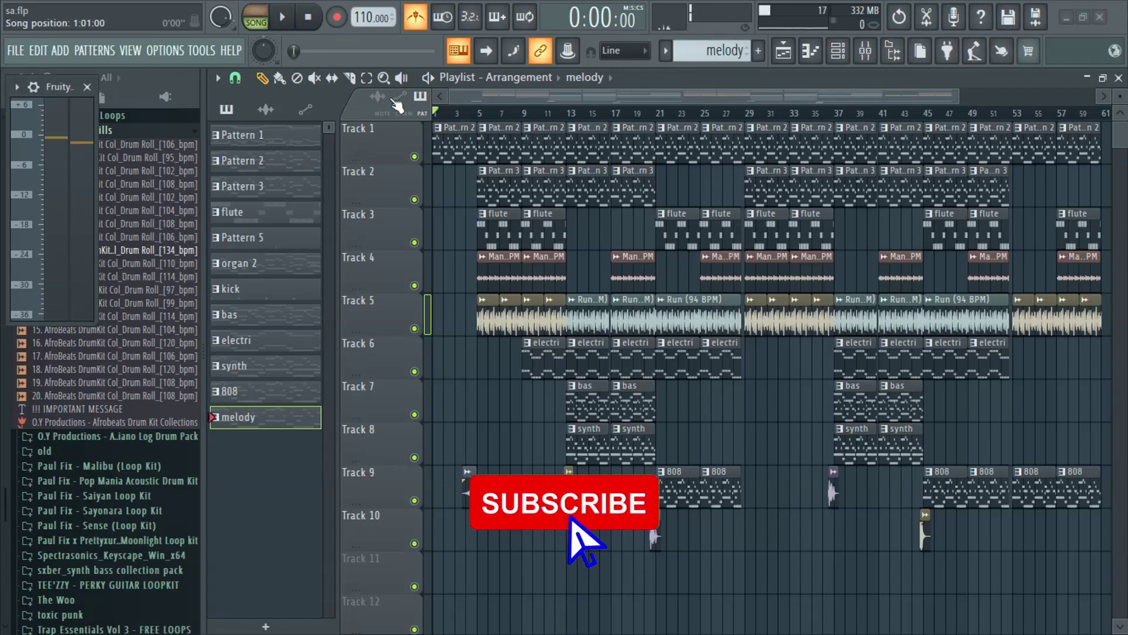
{"action": "scroll", "coordinate": [435, 143], "scroll_direction": "up", "scroll_amount": 3}
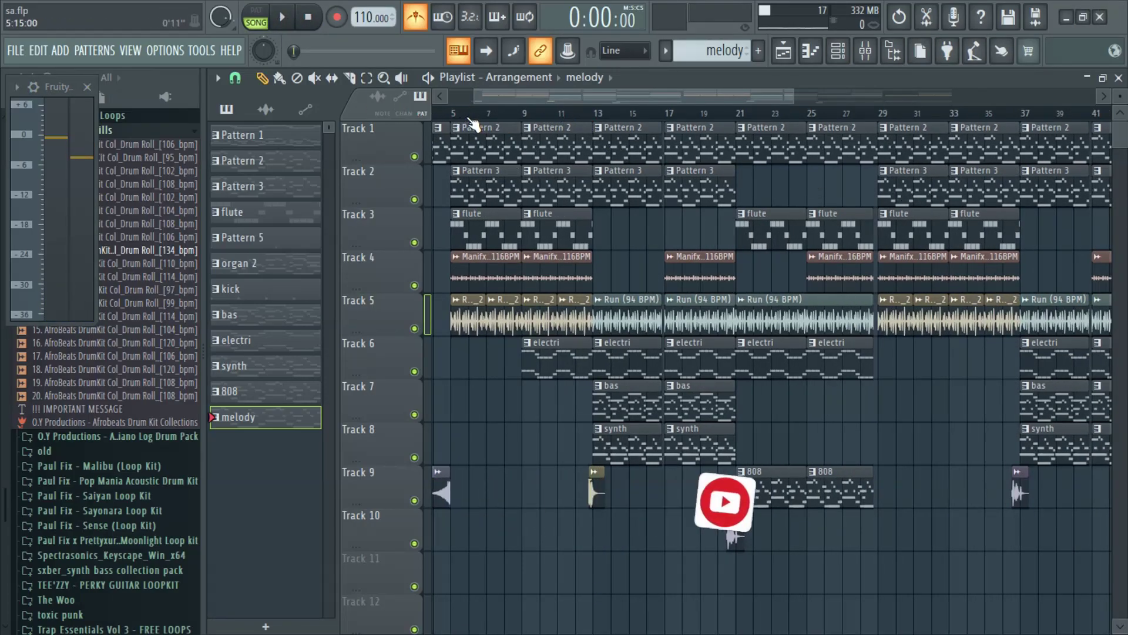
Select bars 9 to 12 in the playlist for playback and mute Tracks 4, 5 and 6.
{"action": "left_click_drag", "start_coordinate": [461, 117], "coordinate": [593, 115]}
{"action": "scroll", "coordinate": [593, 115], "scroll_direction": "up", "scroll_amount": 2}
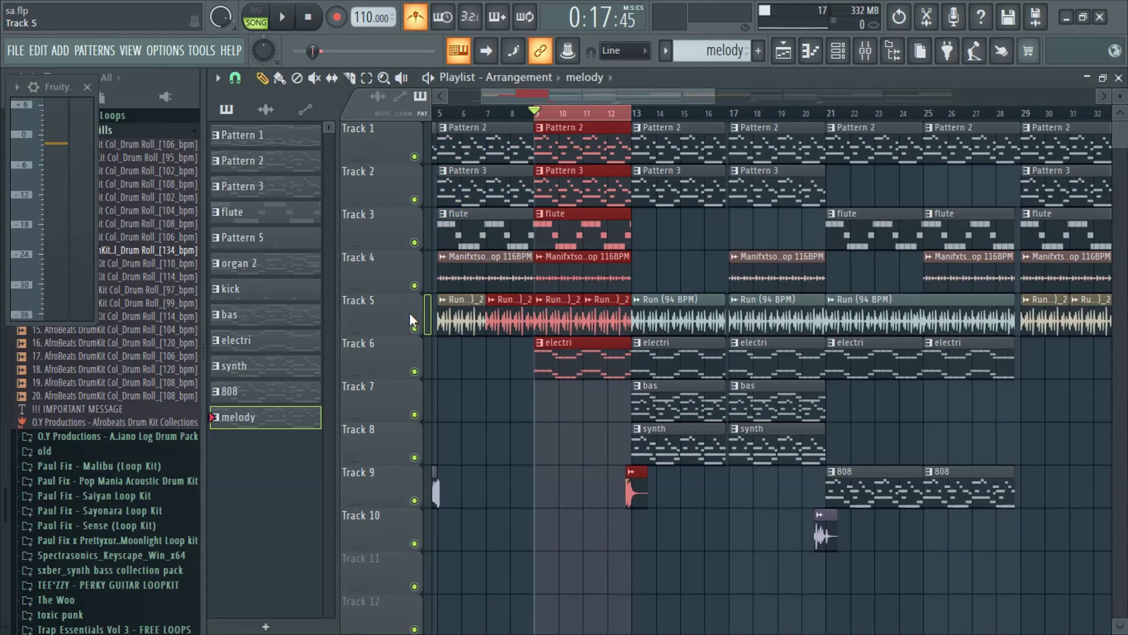
{"action": "left_click", "coordinate": [414, 328]}
{"action": "left_click", "coordinate": [414, 371]}
{"action": "left_click", "coordinate": [414, 285]}
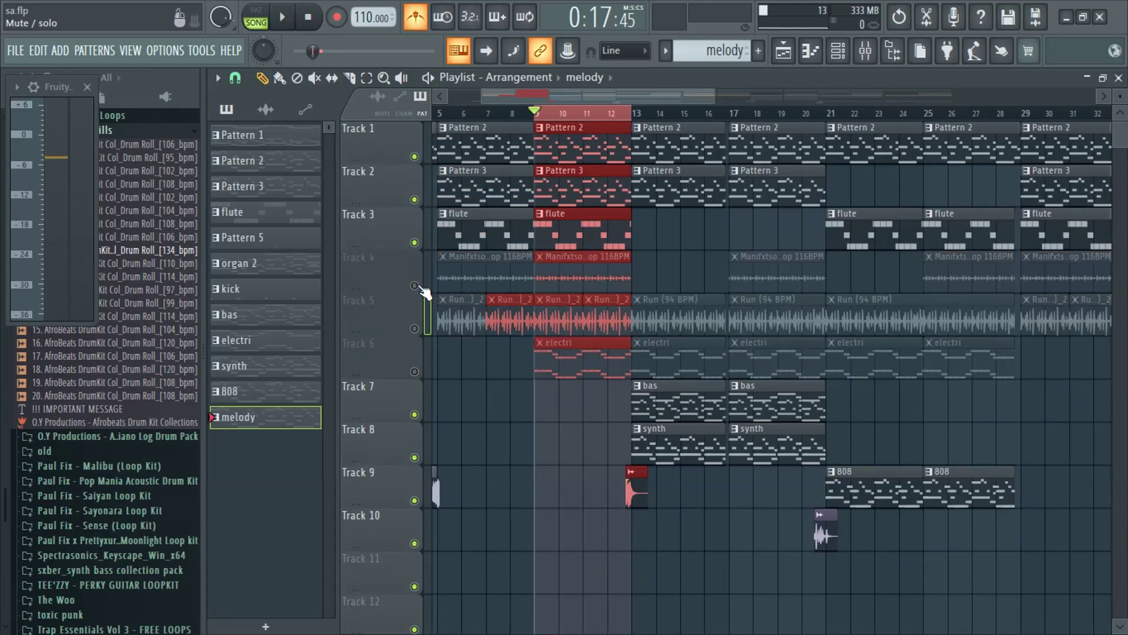
Open the flute clip at bar 9 in the piano roll, play its notes, and close the piano roll.
{"action": "double_click", "coordinate": [581, 242]}
{"action": "key", "text": "space"}
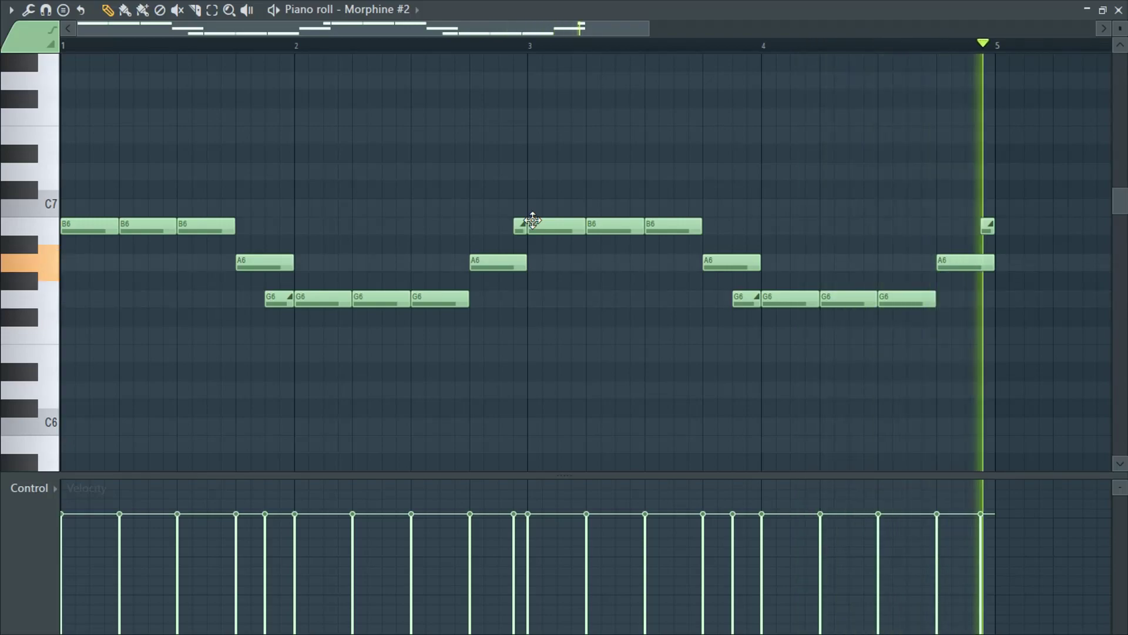
{"action": "left_click", "coordinate": [1118, 10]}
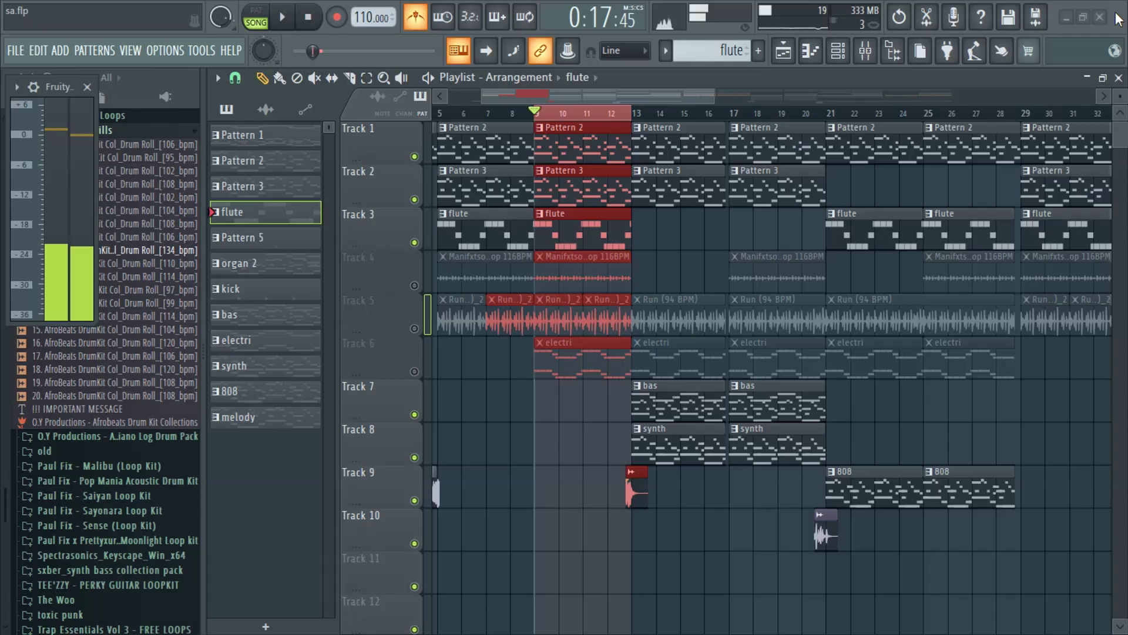
Mute Track 9, unmute Tracks 4, 5 and 6, and play the selected bars of the arrangement.
{"action": "left_click", "coordinate": [421, 500]}
{"action": "left_click_drag", "start_coordinate": [419, 330], "coordinate": [414, 373]}
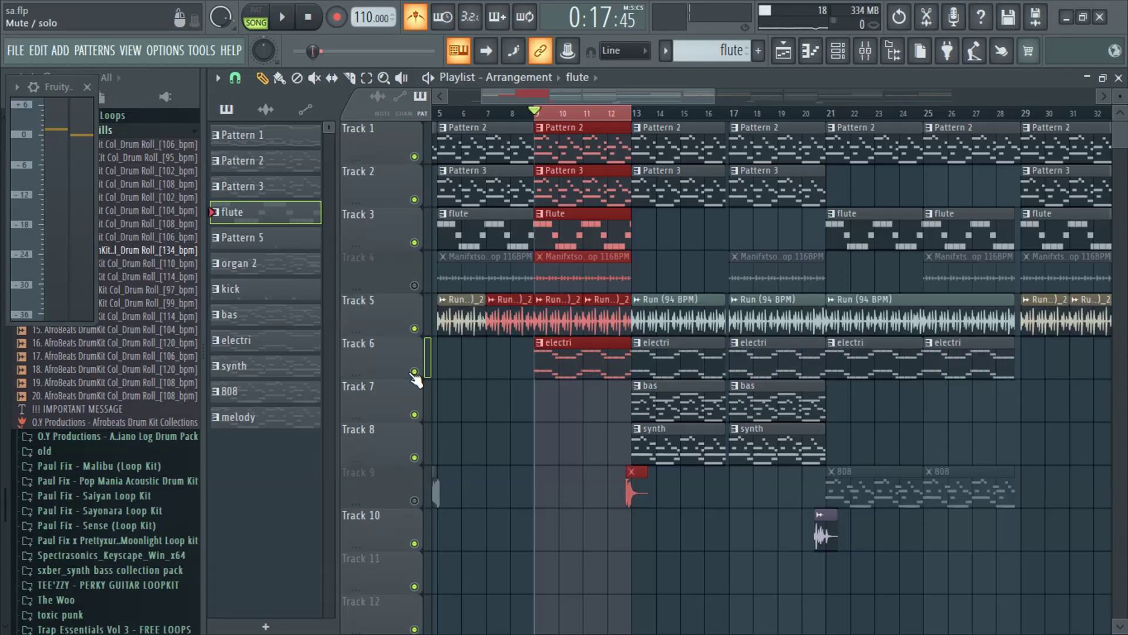
{"action": "left_click", "coordinate": [416, 287]}
{"action": "key", "text": "space"}
{"action": "scroll", "coordinate": [579, 441], "scroll_direction": "up", "scroll_amount": 3}
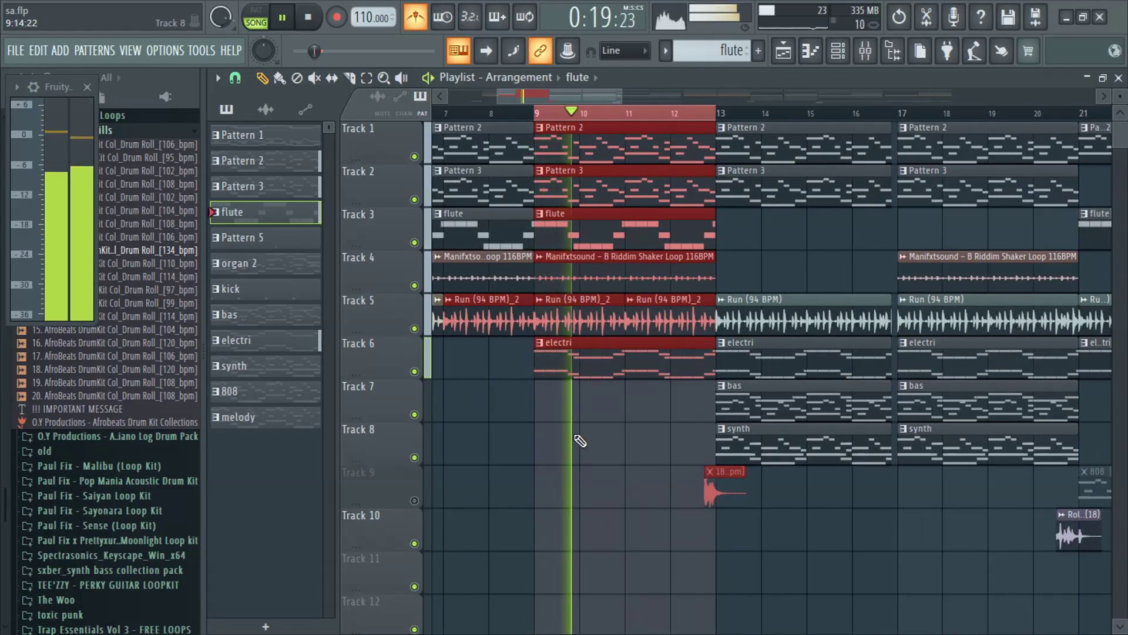
Restart playback from bar 9 and unmute Track 9 while the arrangement plays.
{"action": "key", "text": "space"}
{"action": "key", "text": "space"}
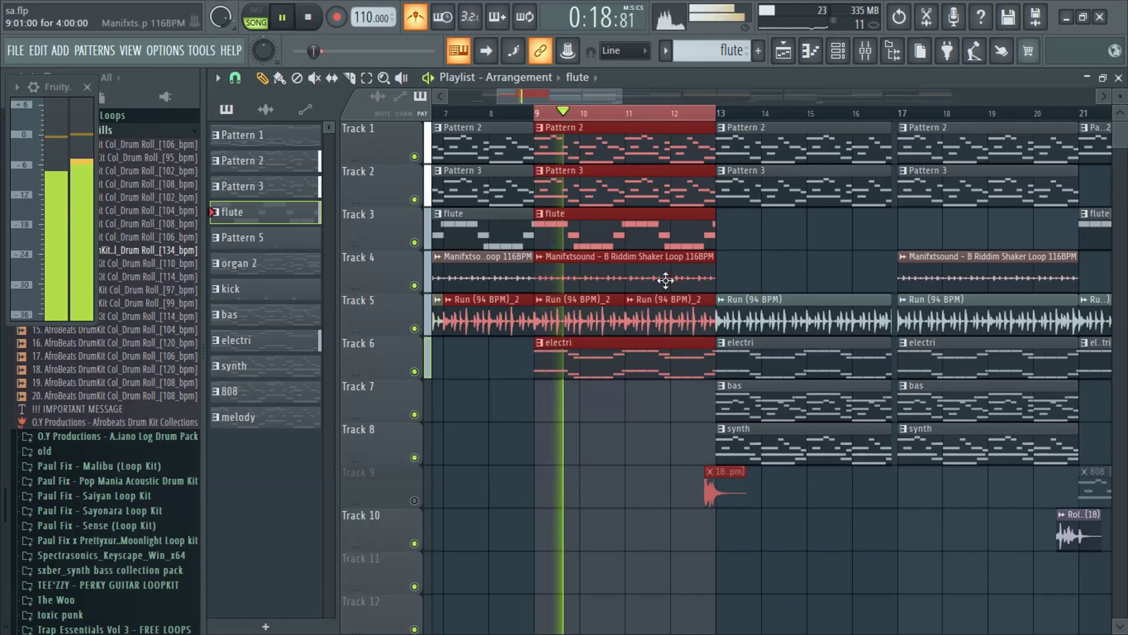
{"action": "left_click", "coordinate": [414, 500]}
{"action": "scroll", "coordinate": [598, 483], "scroll_direction": "down", "scroll_amount": 4}
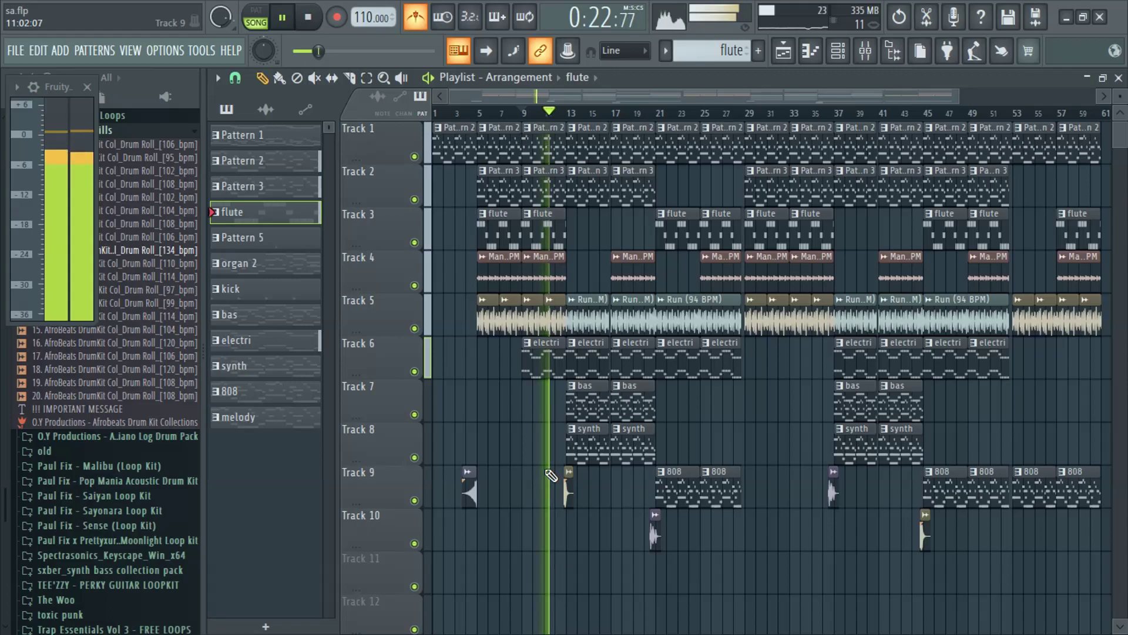